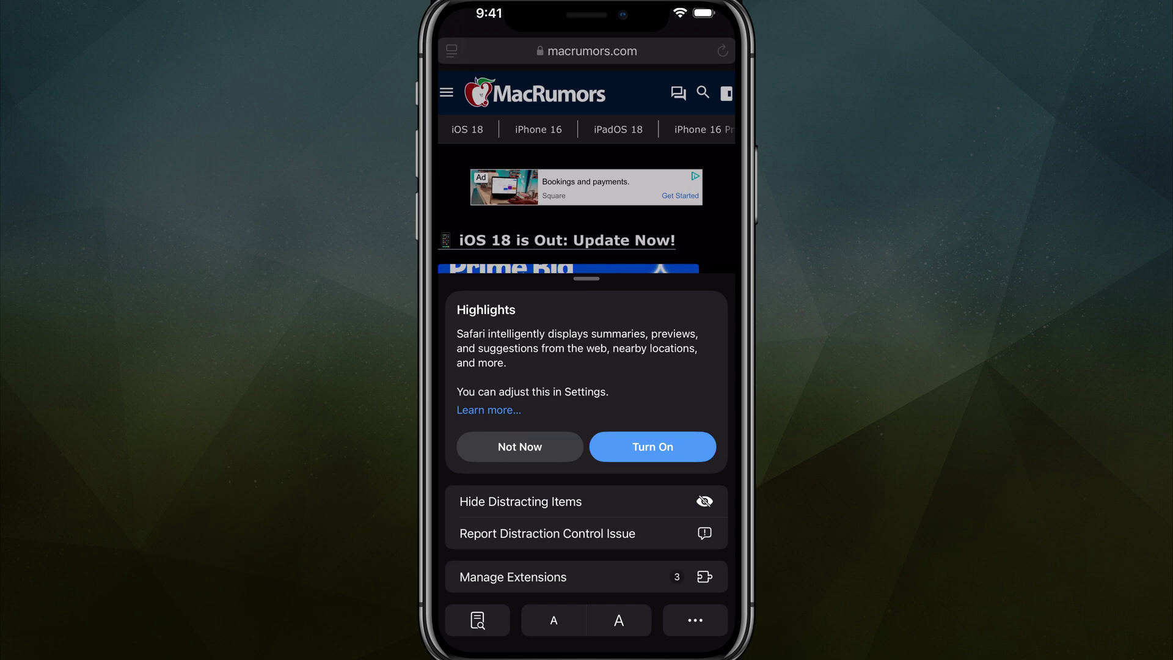
# Hide the La Roche-Posay ad strip at the bottom using Hide Distracting Items.
pyautogui.click(520, 501)
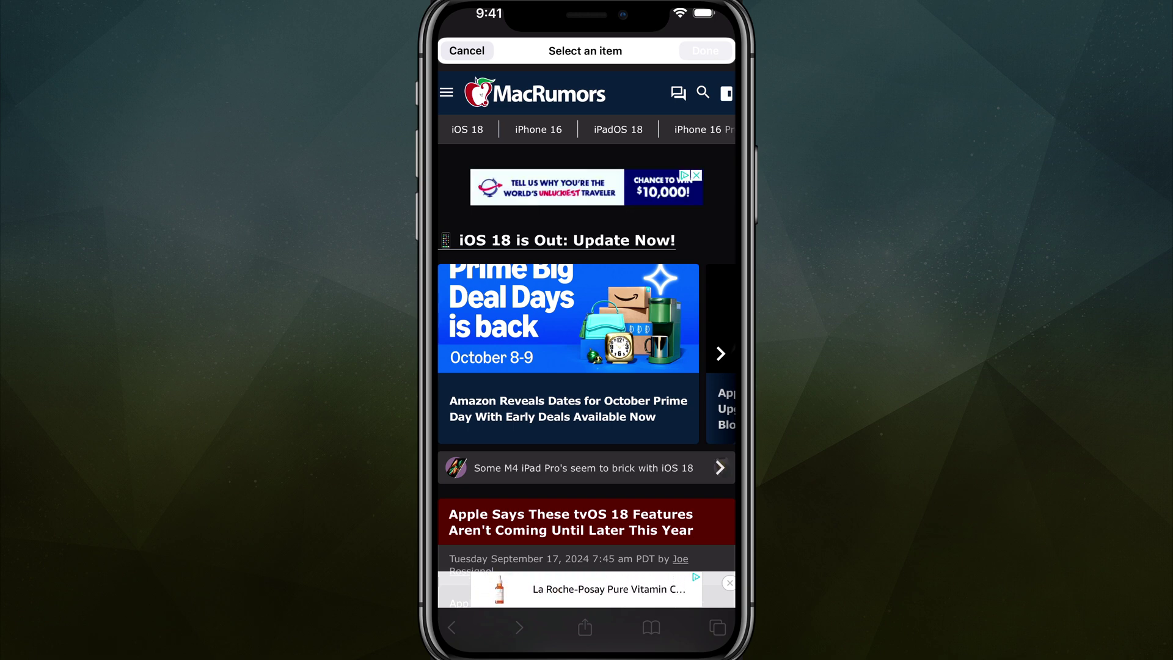
pyautogui.click(586, 589)
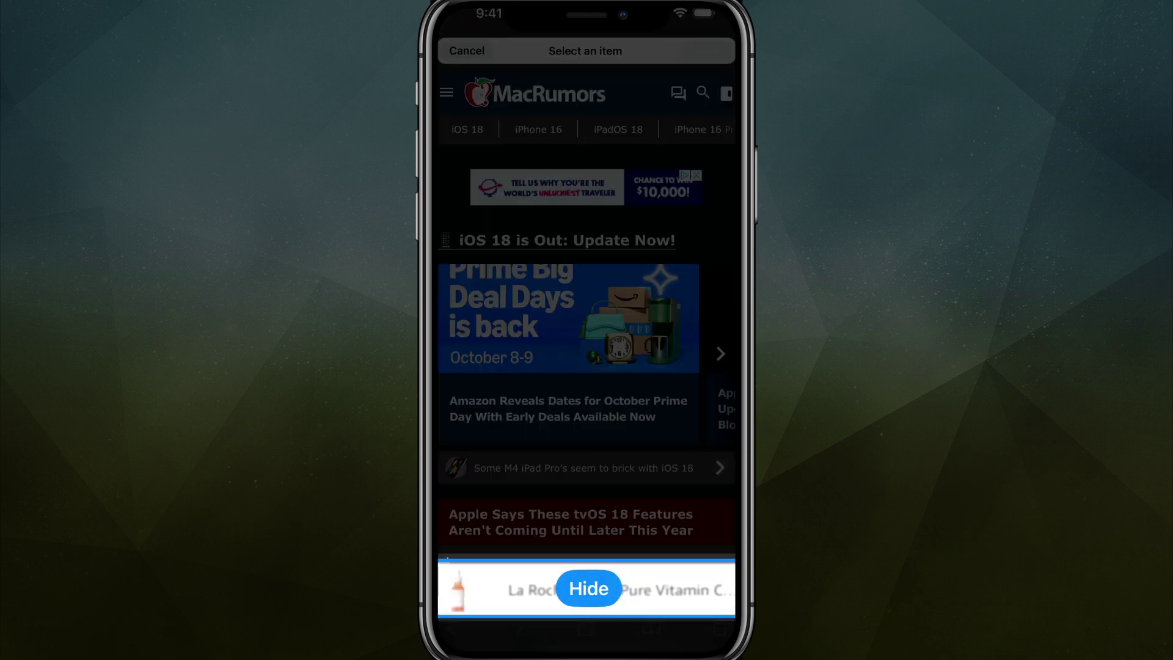
pyautogui.click(588, 588)
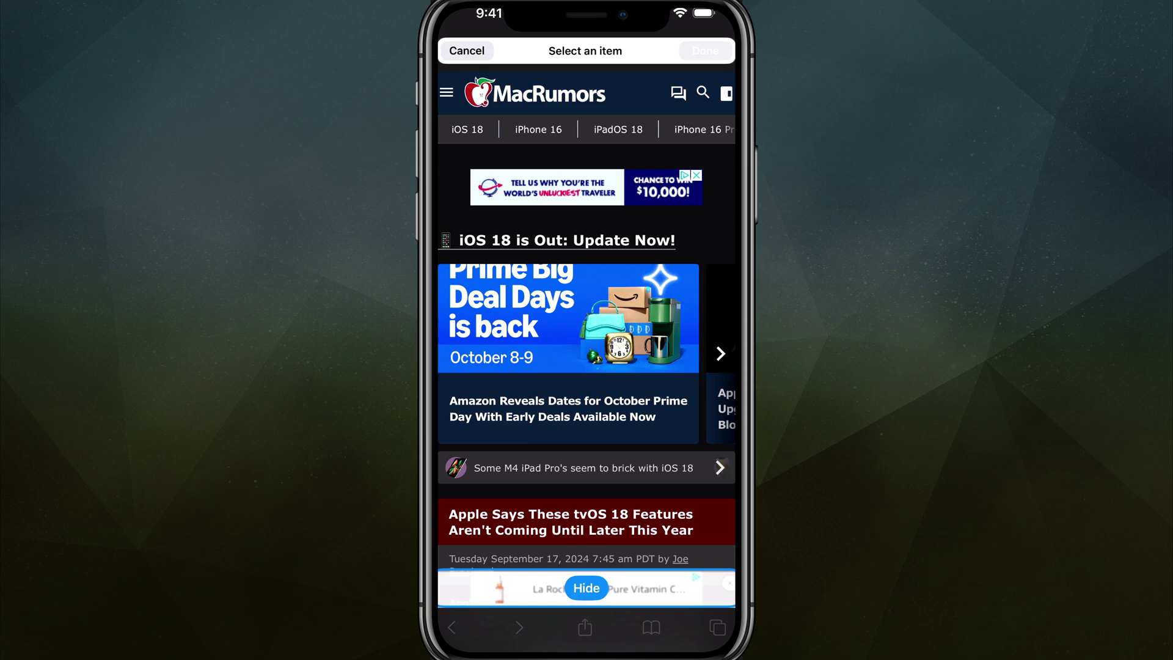
# Hide the traveler-sweepstakes top banner ad as well and exit hiding mode.
pyautogui.click(586, 588)
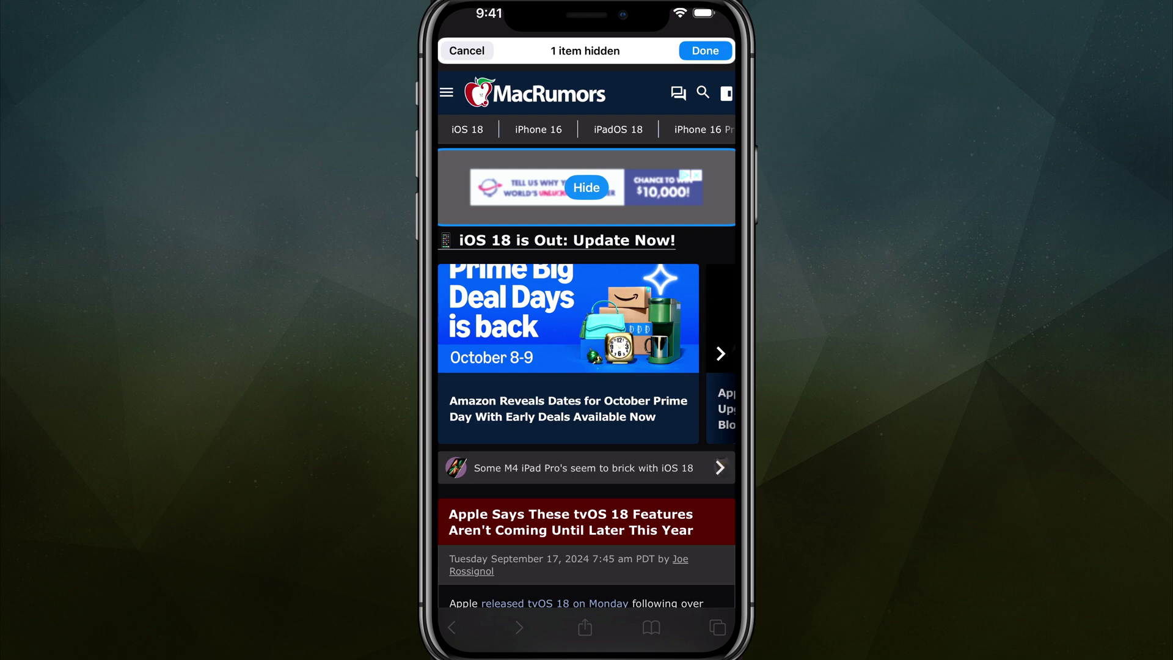
pyautogui.click(586, 188)
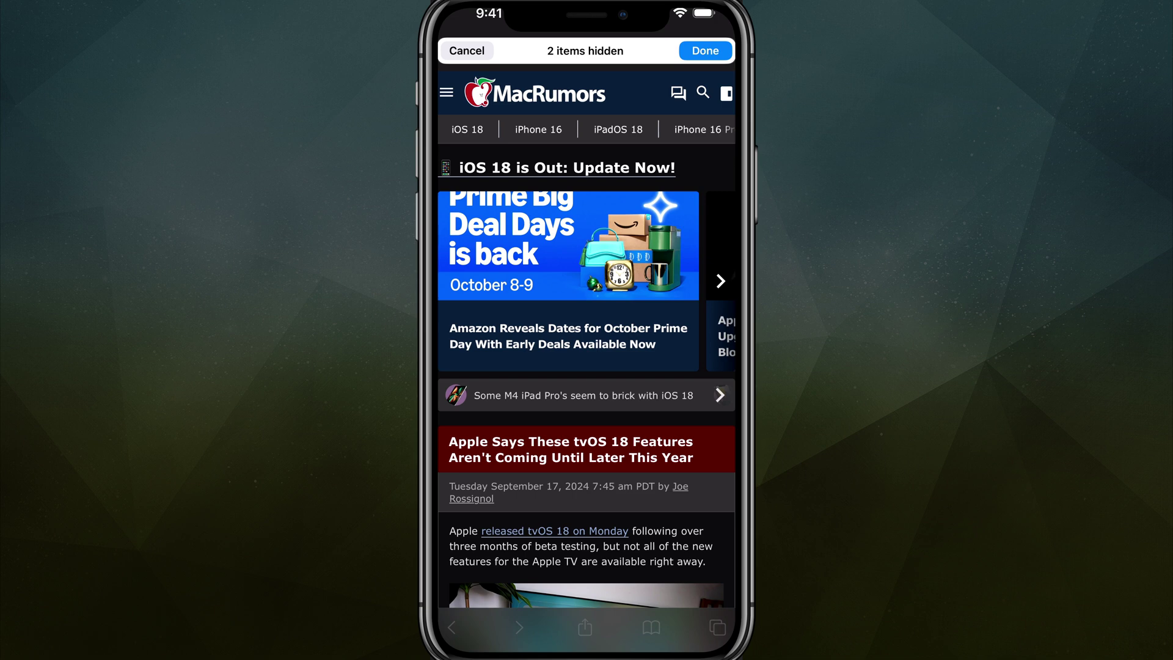
pyautogui.click(705, 50)
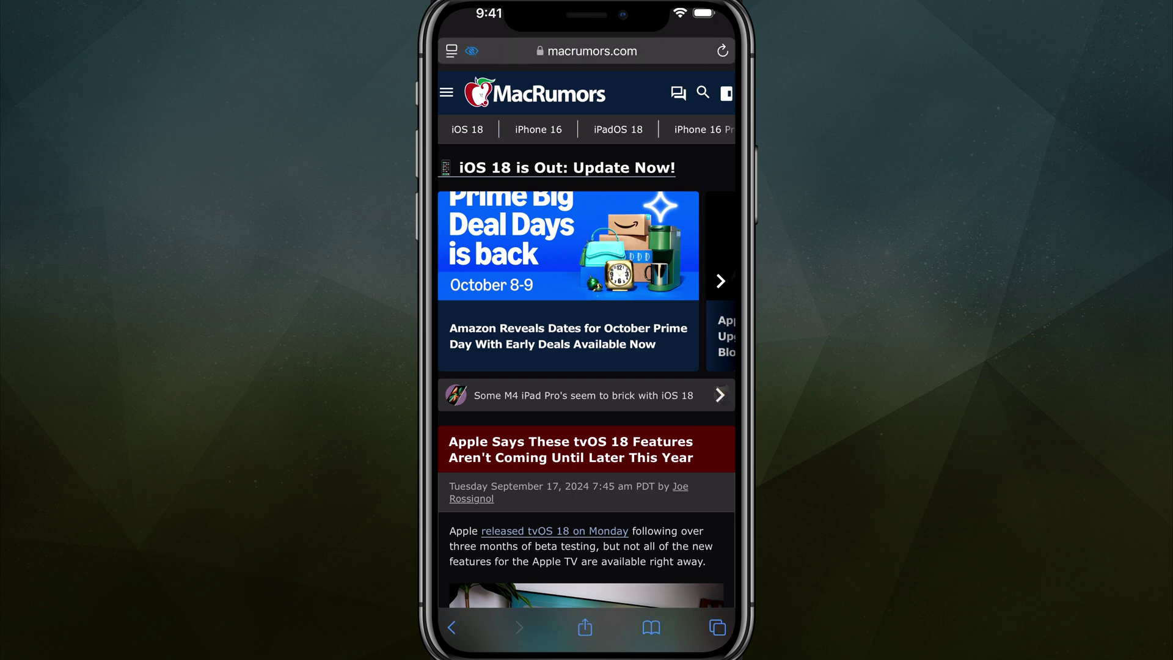
# Reload the MacRumors page so the ads reappear.
pyautogui.click(722, 51)
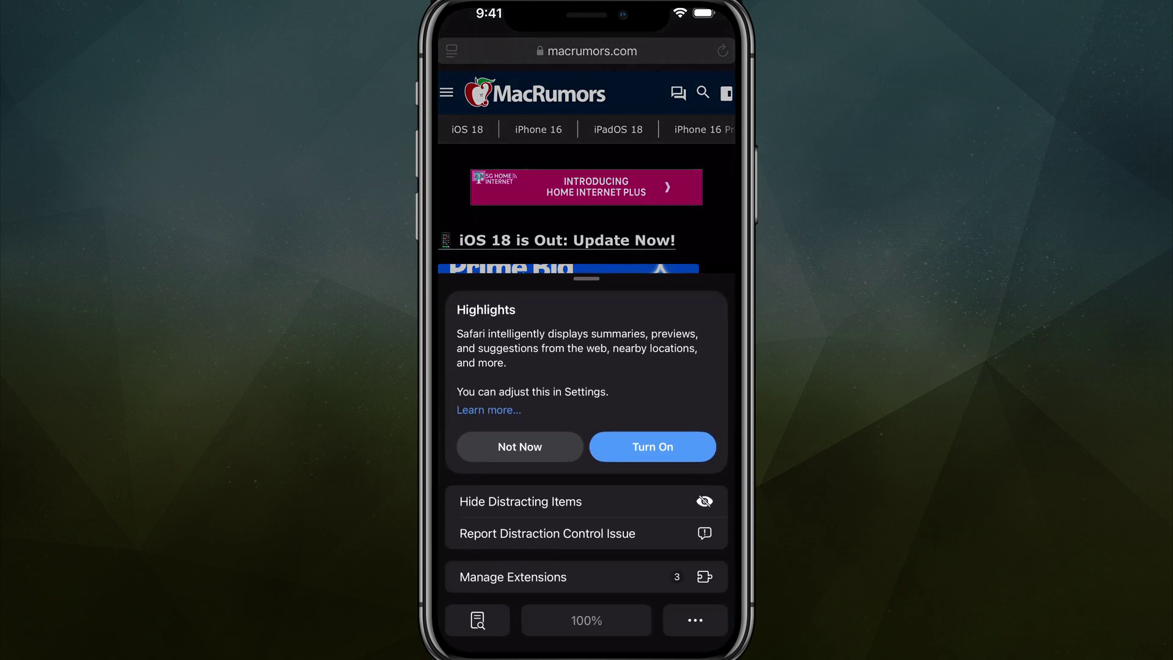
# Outline only the top ad strip, hide it, and exit hiding mode.
pyautogui.click(521, 501)
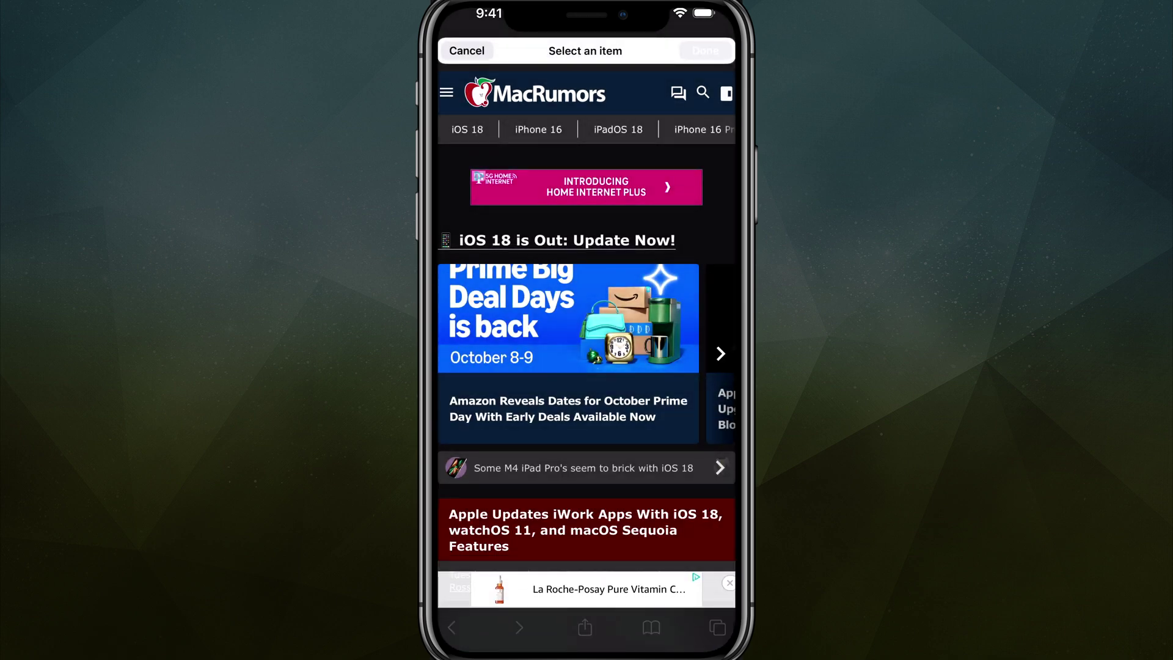
pyautogui.click(587, 146)
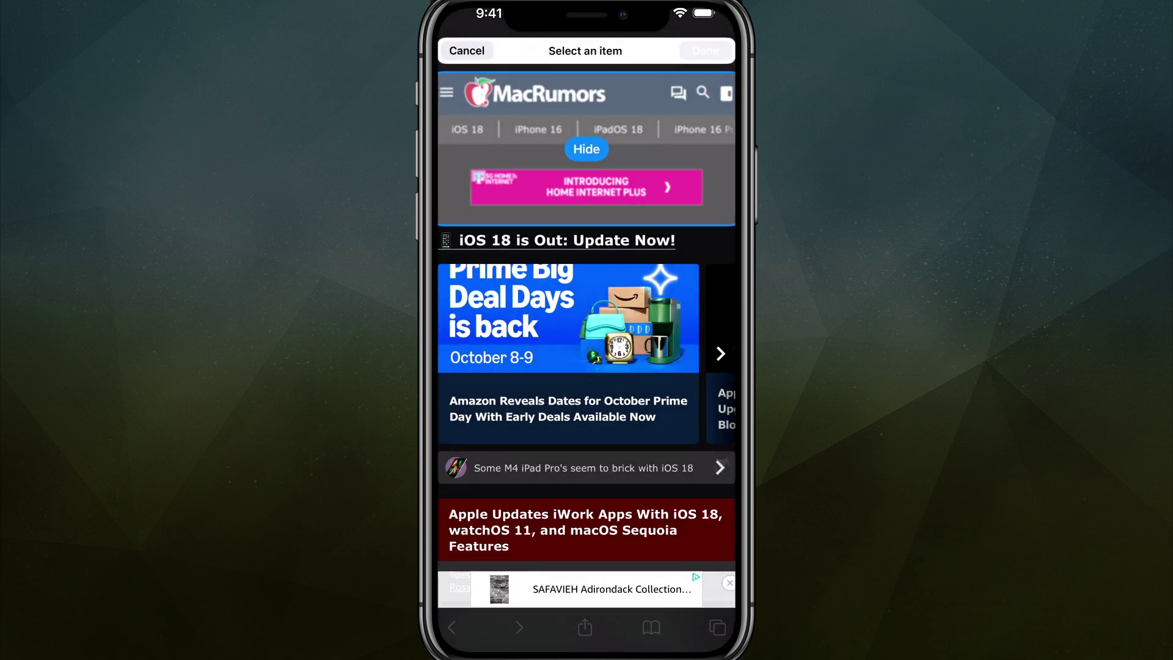
pyautogui.click(586, 149)
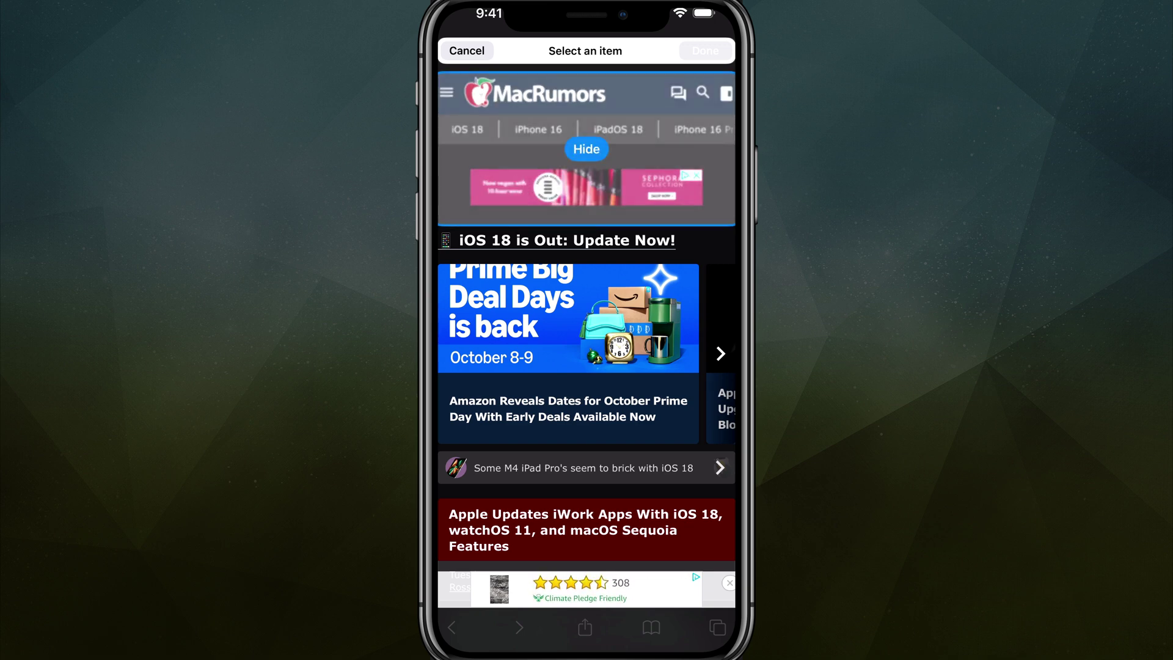
pyautogui.click(568, 354)
pyautogui.click(586, 187)
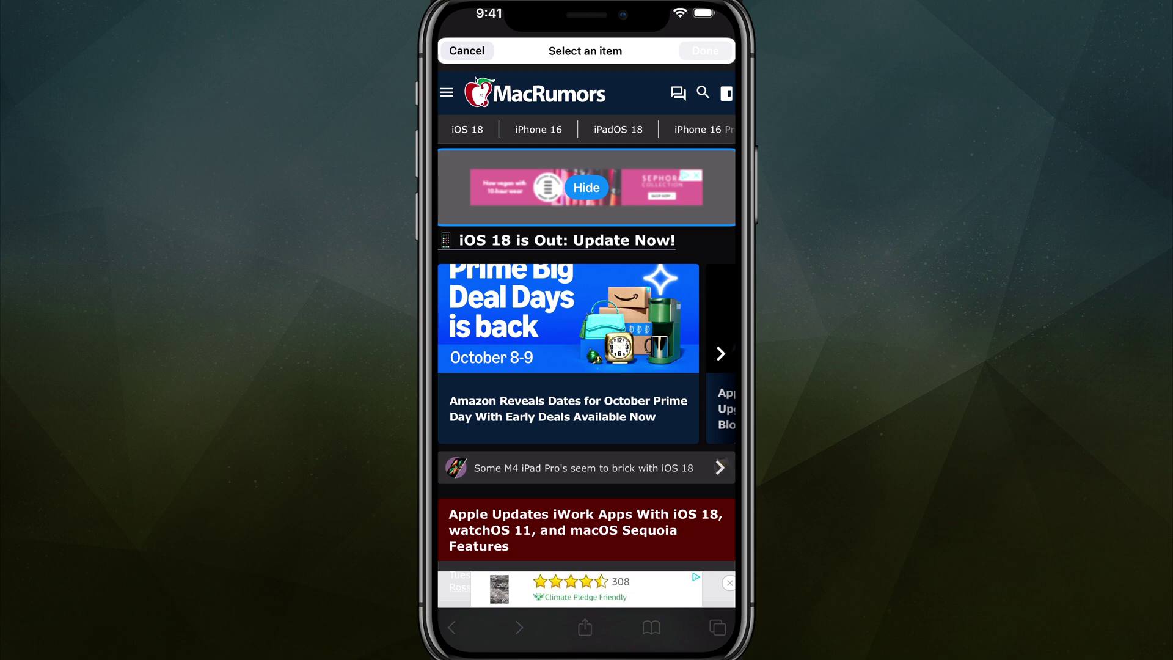
pyautogui.click(586, 187)
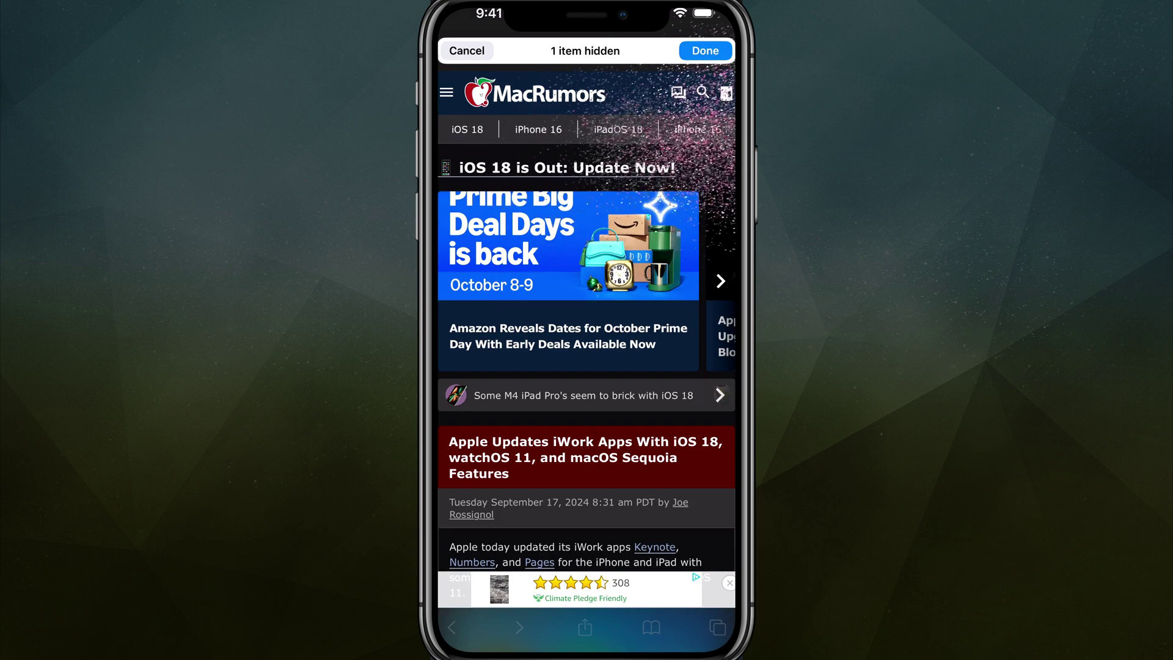
pyautogui.click(705, 51)
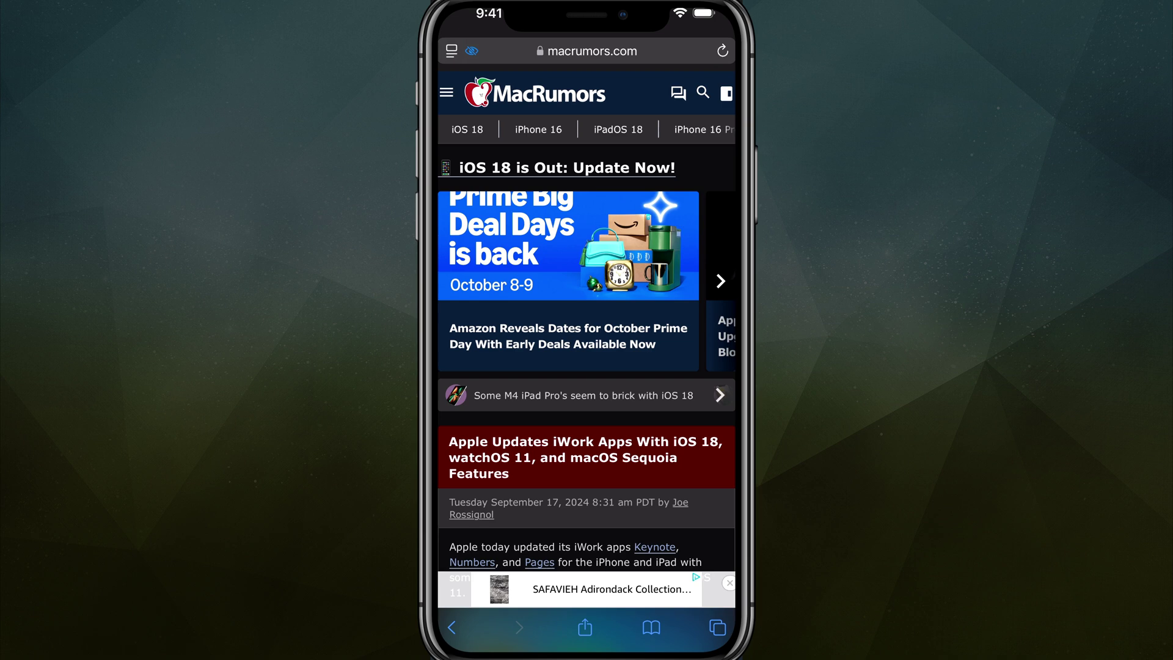